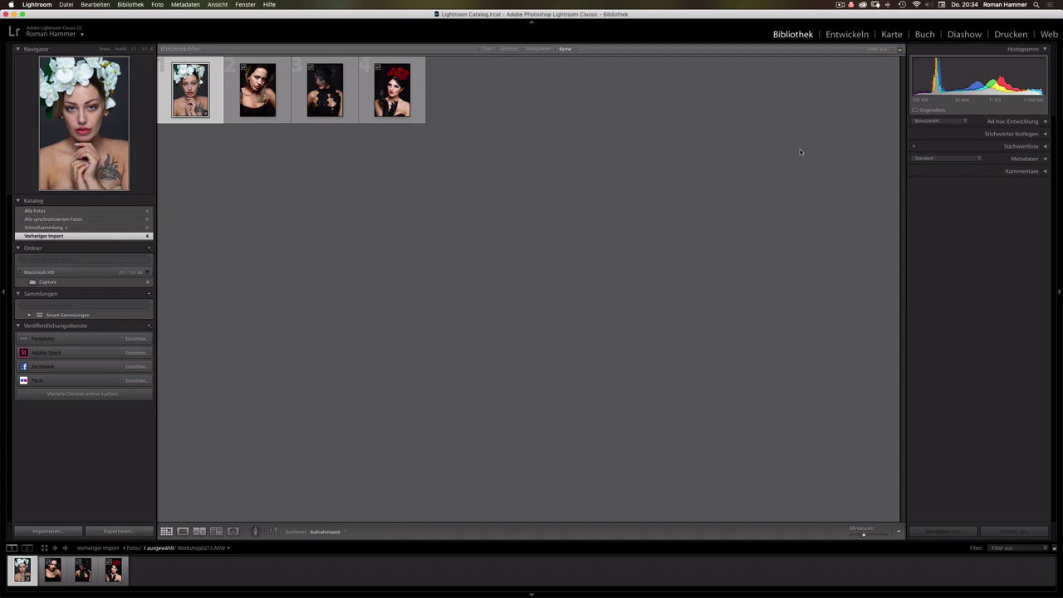
Step: Open the flower-crown portrait in Lightroom's Develop module, then switch to Capture One 12
click(848, 37)
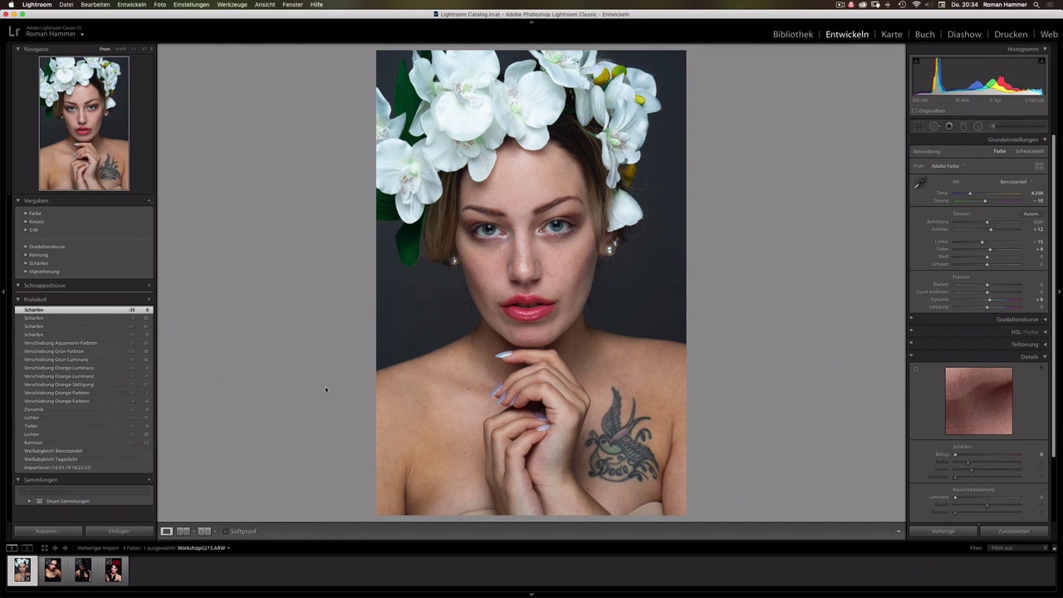
key(super+Tab)
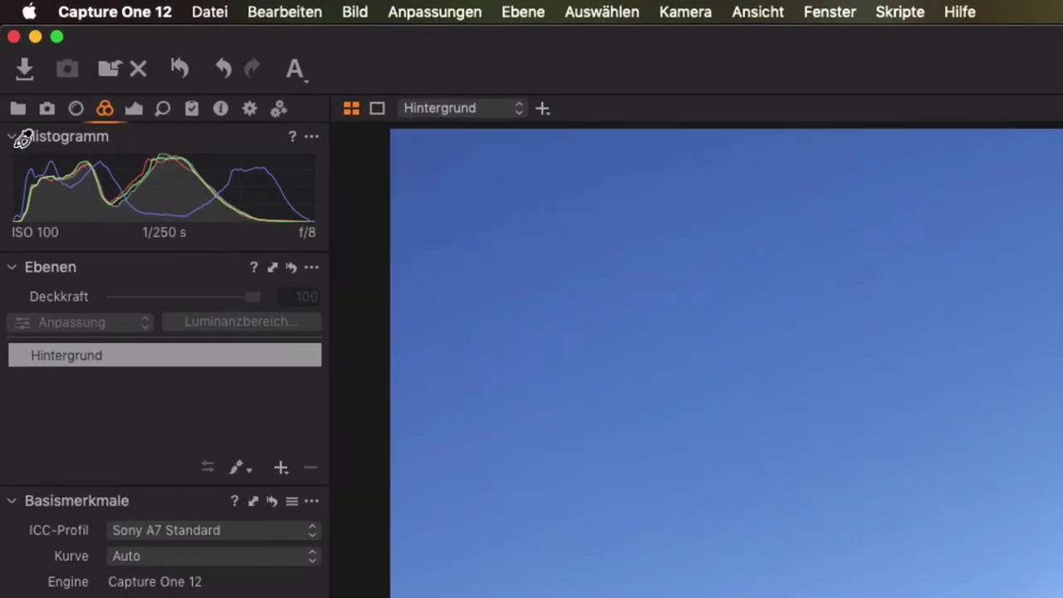
click(131, 110)
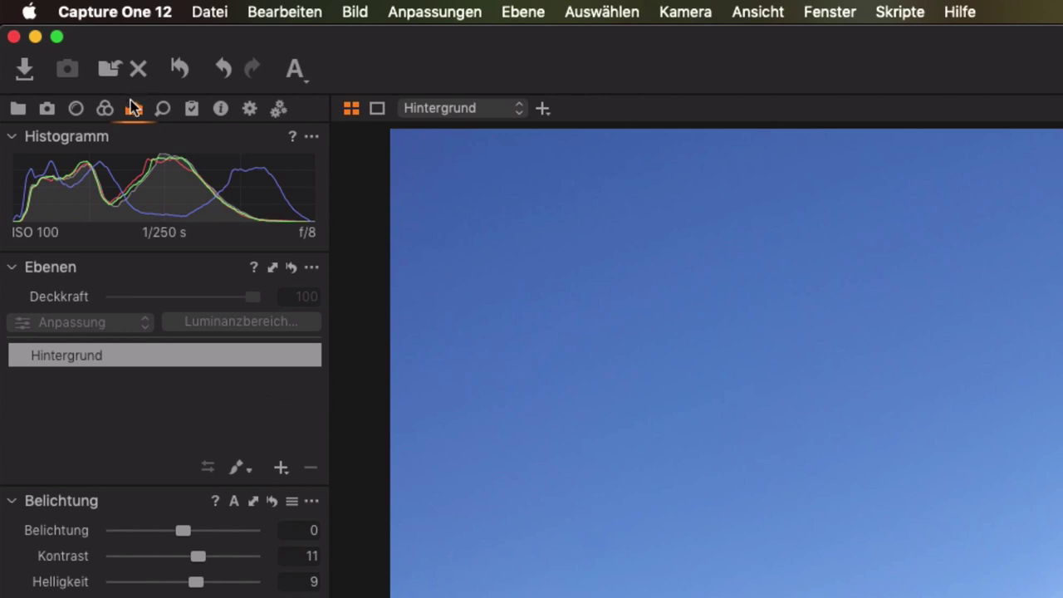
click(106, 110)
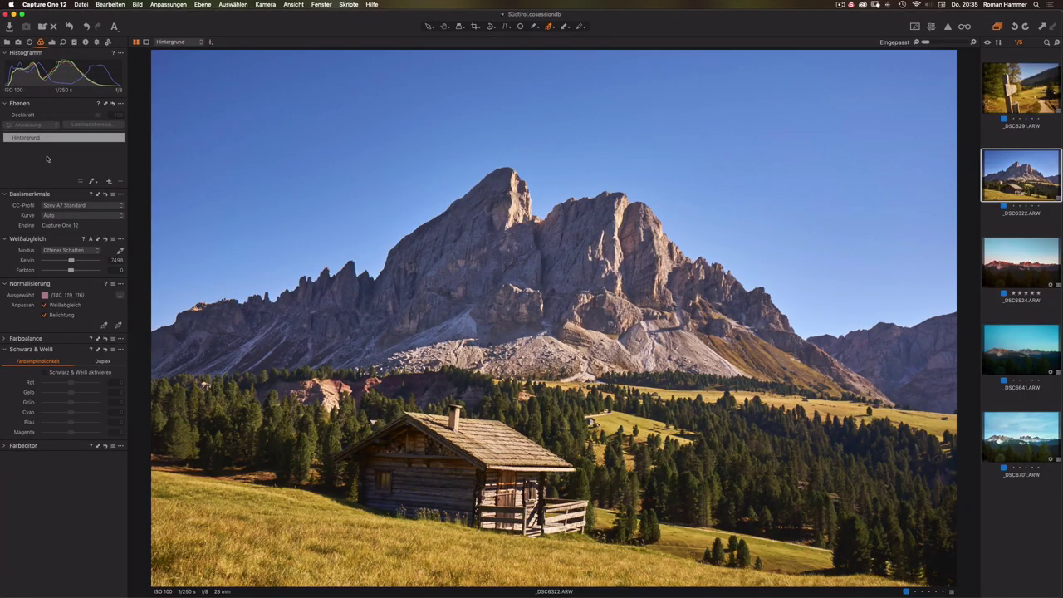
Step: Float the Basismerkmale and Farbbalance tools, enlarging the Farbbalance panel and moving it lower left
drag(37, 194, 194, 143)
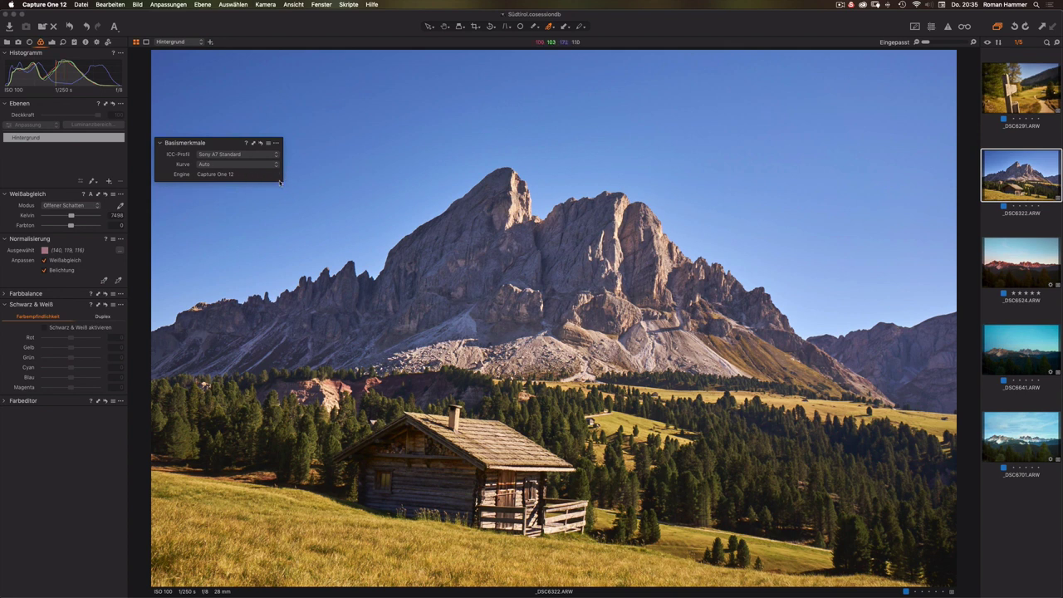
drag(223, 142, 91, 193)
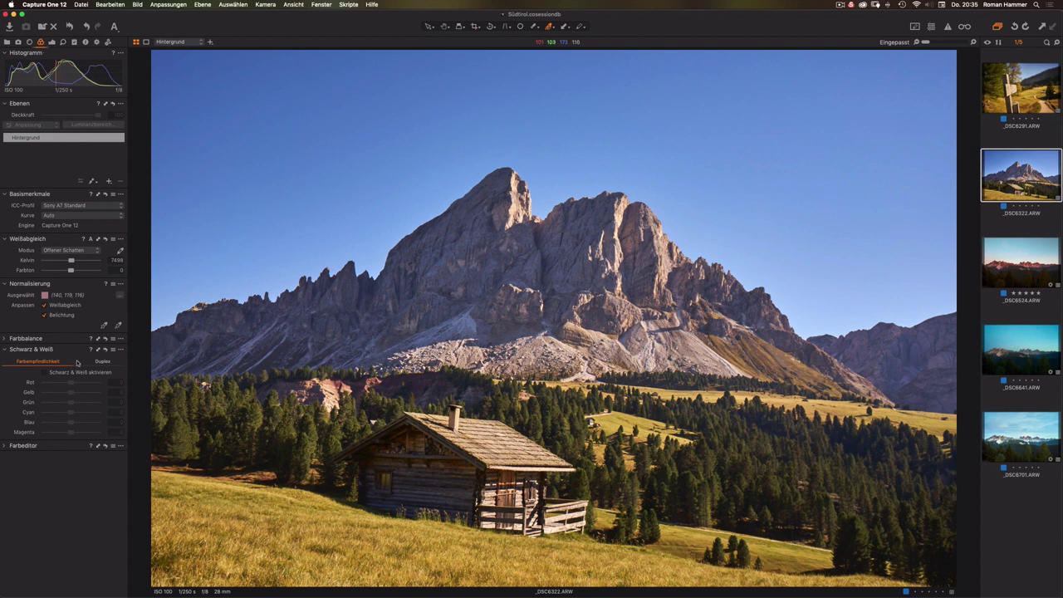
click(4, 338)
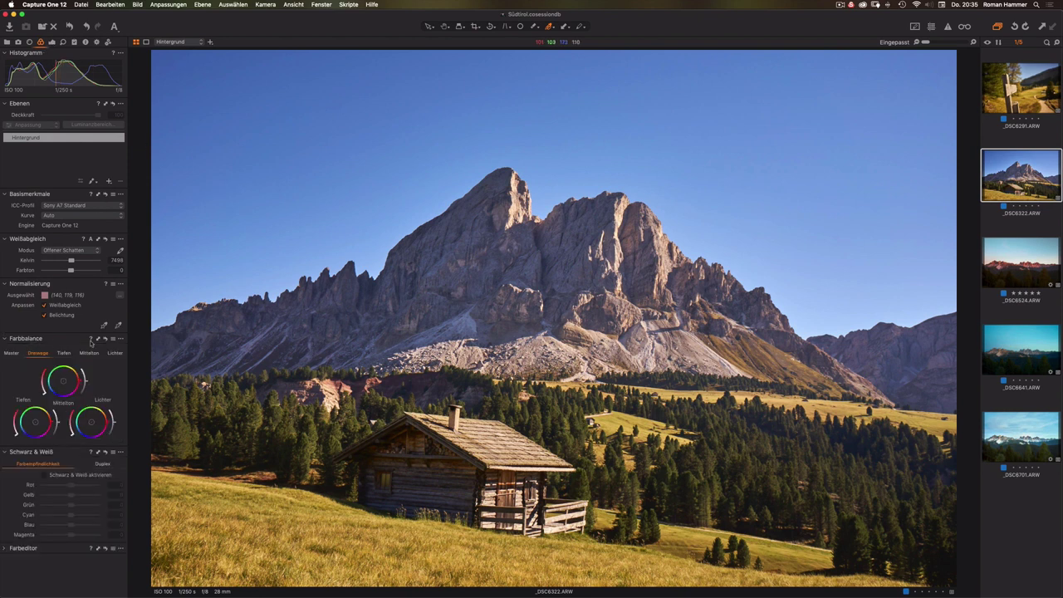
drag(25, 338, 203, 79)
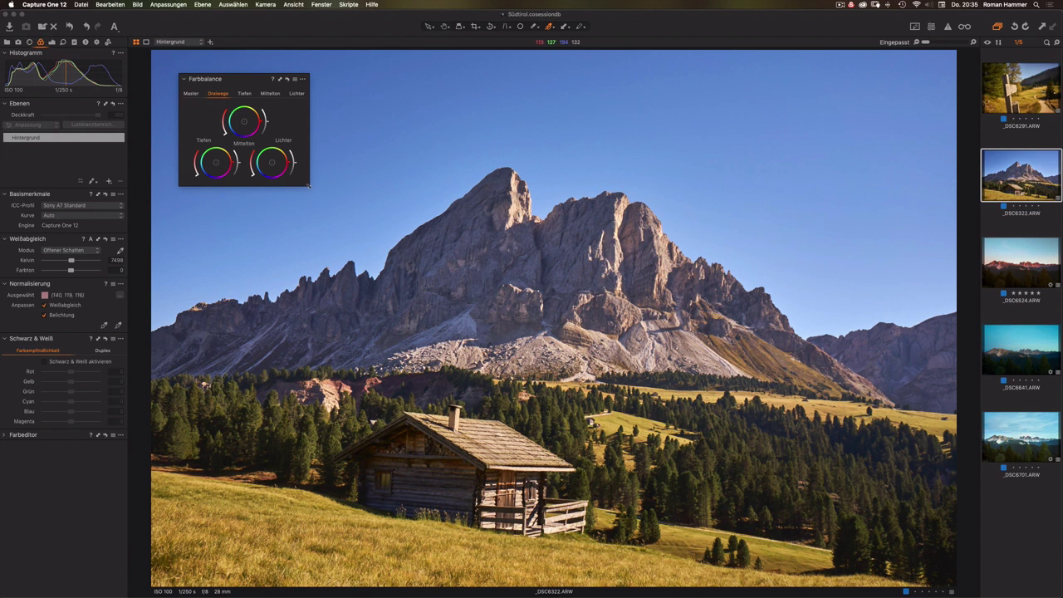
drag(309, 186, 485, 479)
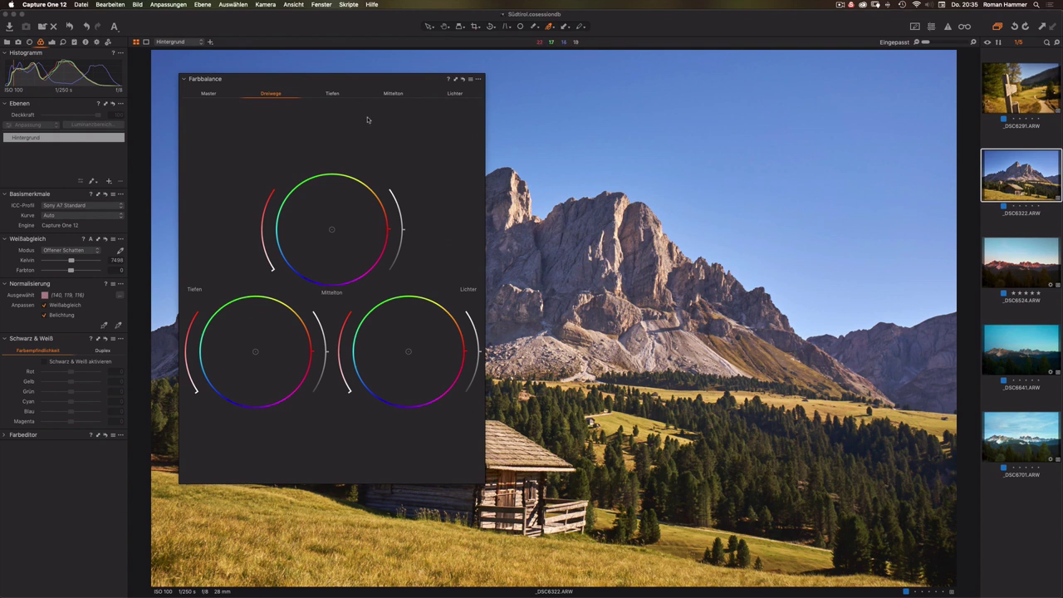
mouse_move(323, 80)
mouse_down()
mouse_move(137, 338)
mouse_move(93, 370)
mouse_up()
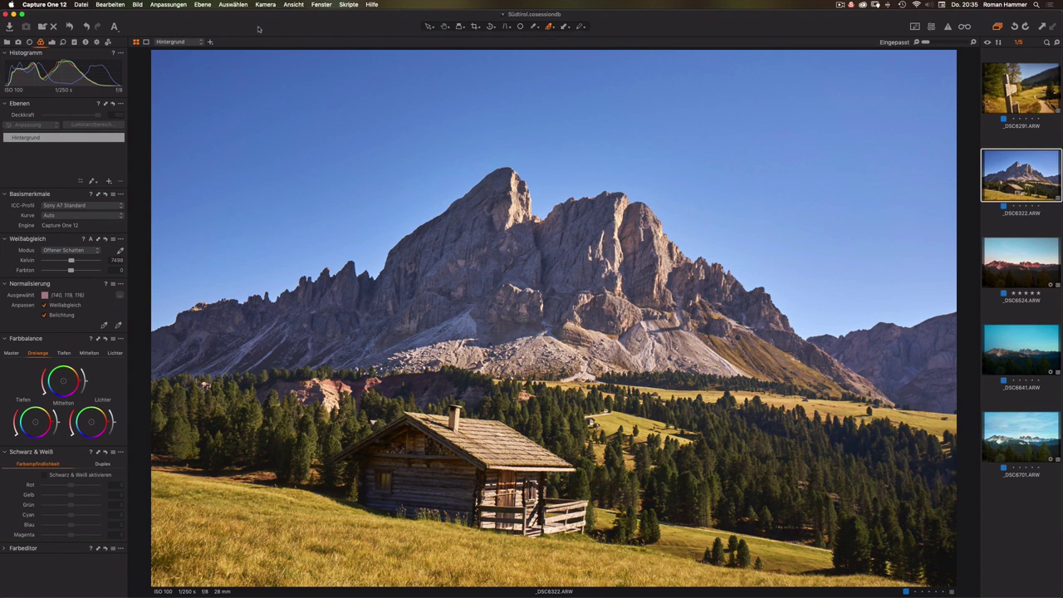
Step: Apply the Migration workspace from the Fenster > Arbeitsumgebung menu
click(321, 5)
mouse_move(340, 14)
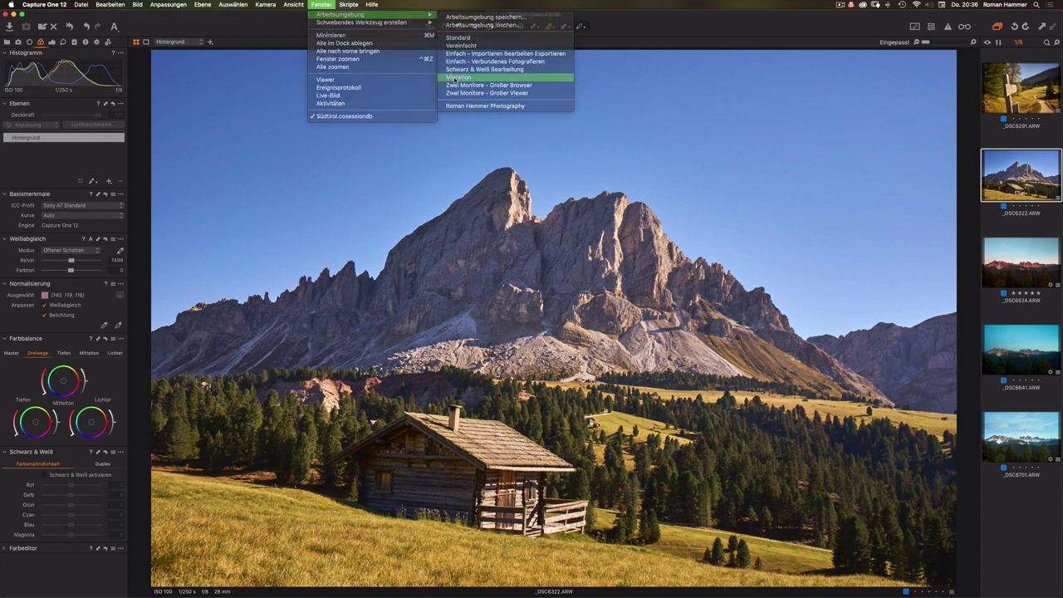
click(457, 77)
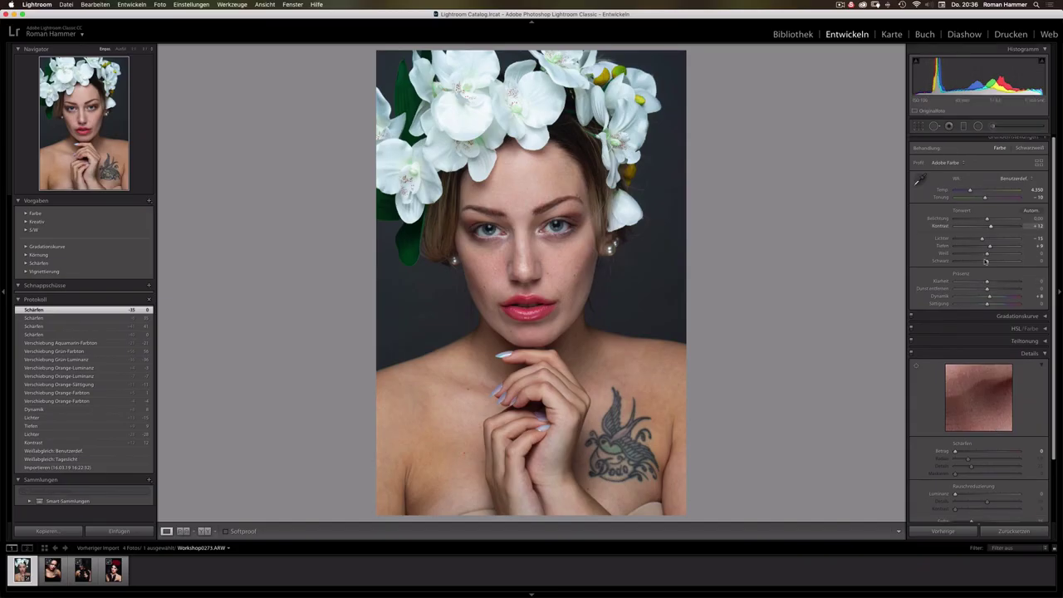
Step: Scroll through Lightroom's Develop panels, then return to Capture One 12
scroll(983, 266, down, 2)
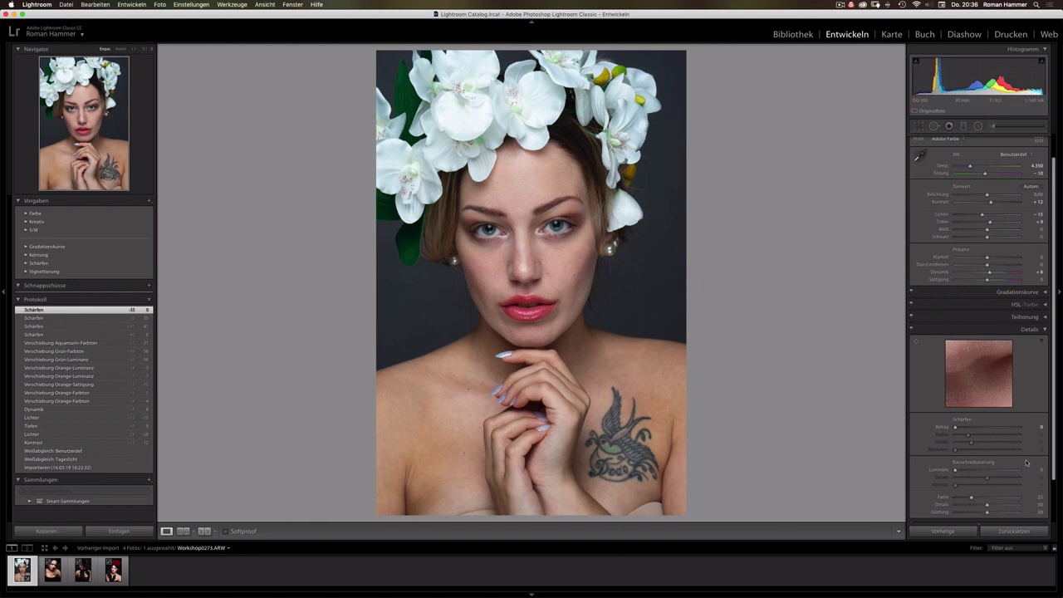
scroll(1027, 462, down, 2)
scroll(1026, 462, down, 3)
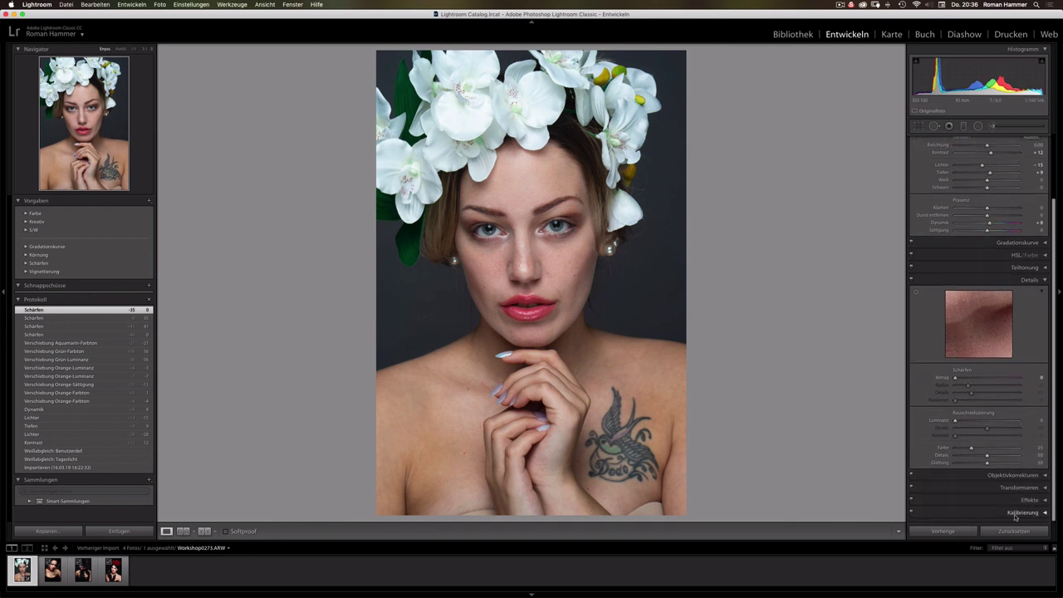
key(super+Tab)
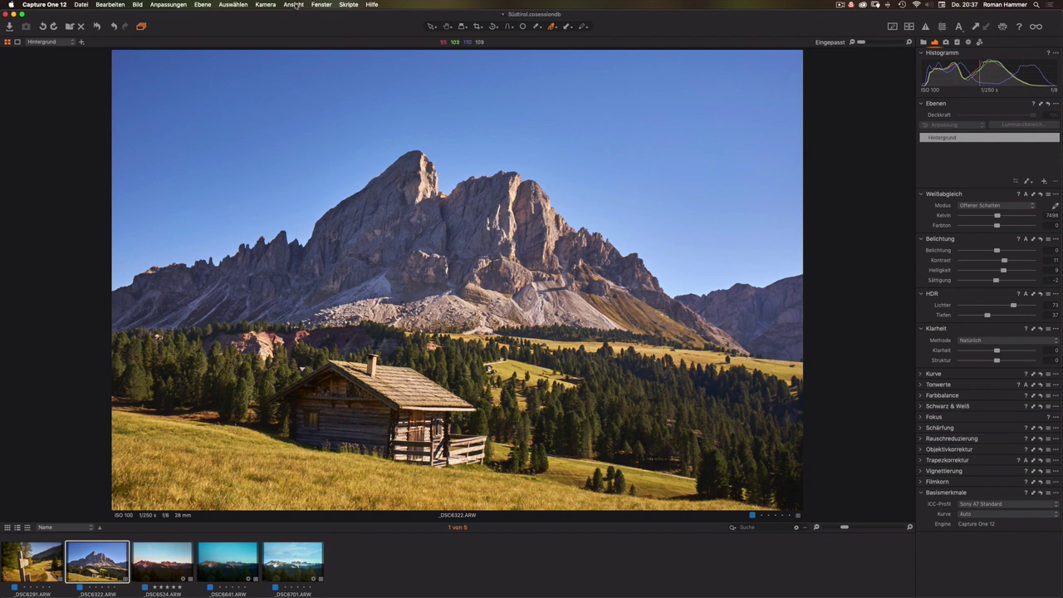
Step: Apply the saved custom workspace and browse its Color, Styles, Crop, Details and Output tabs
click(295, 4)
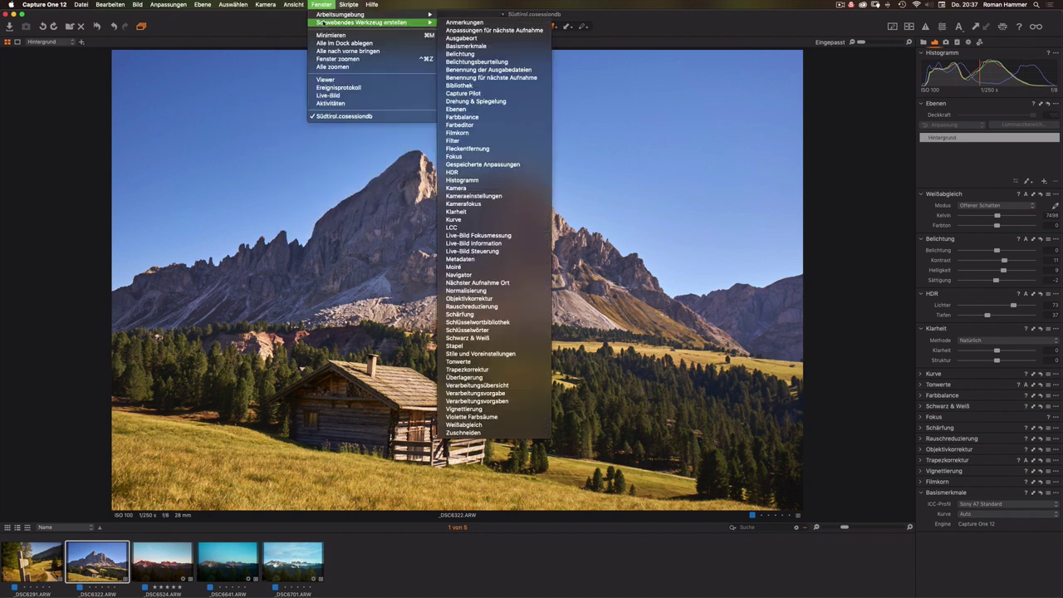
mouse_move(341, 14)
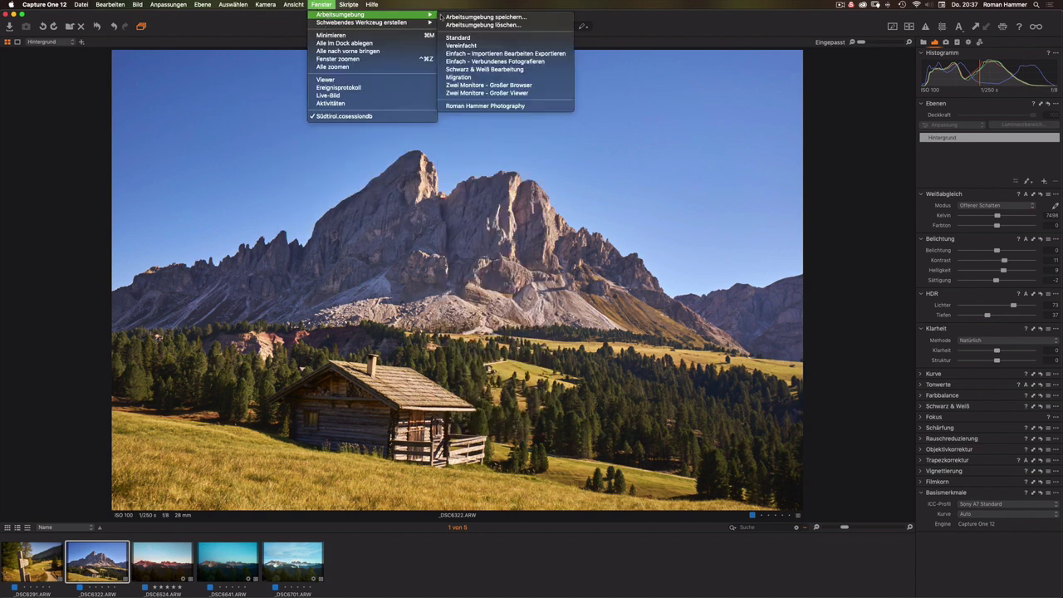
click(479, 106)
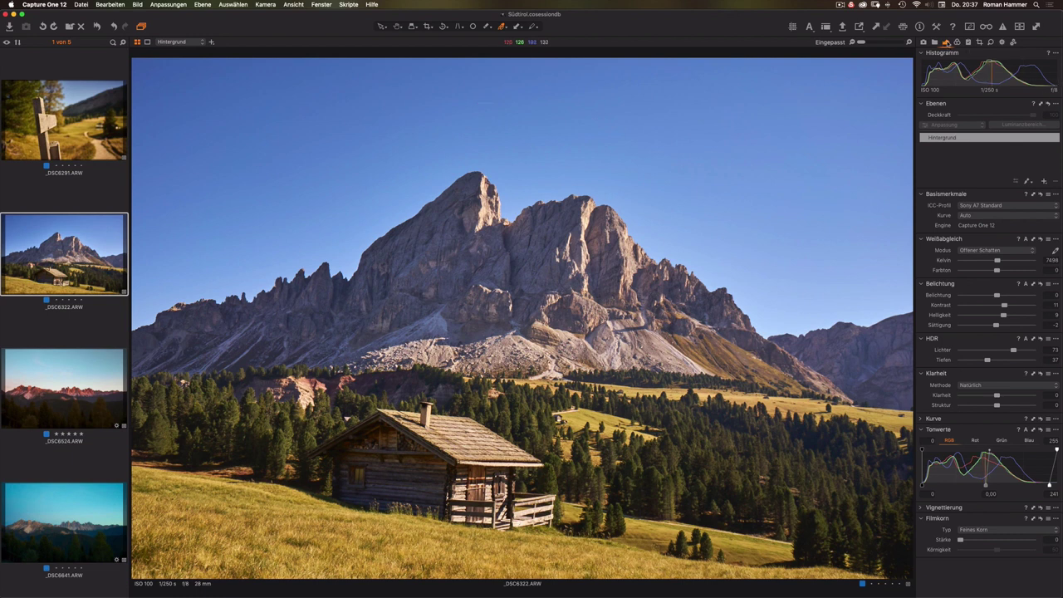
click(956, 42)
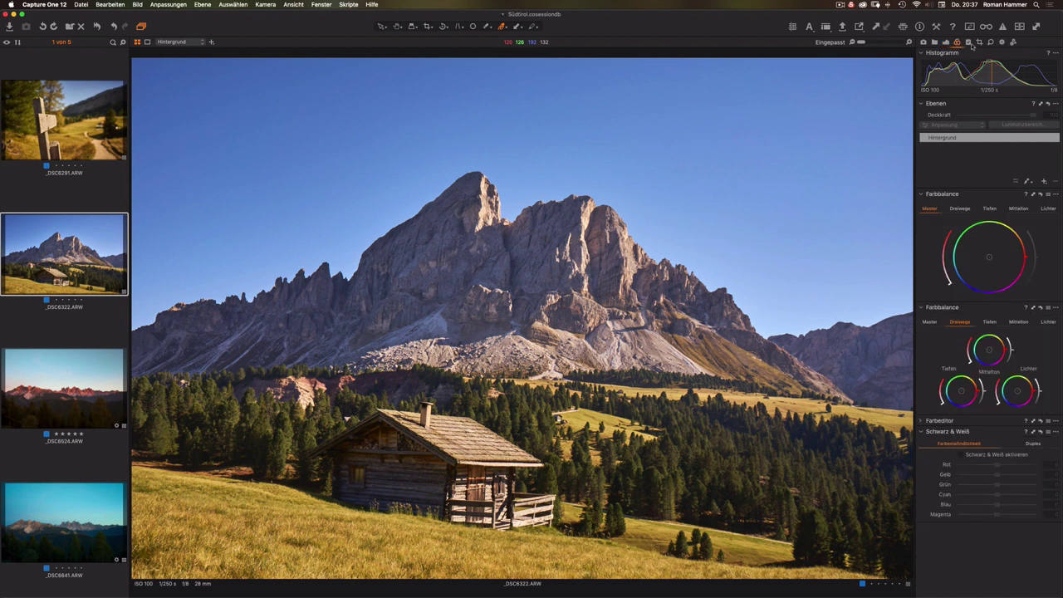
click(968, 43)
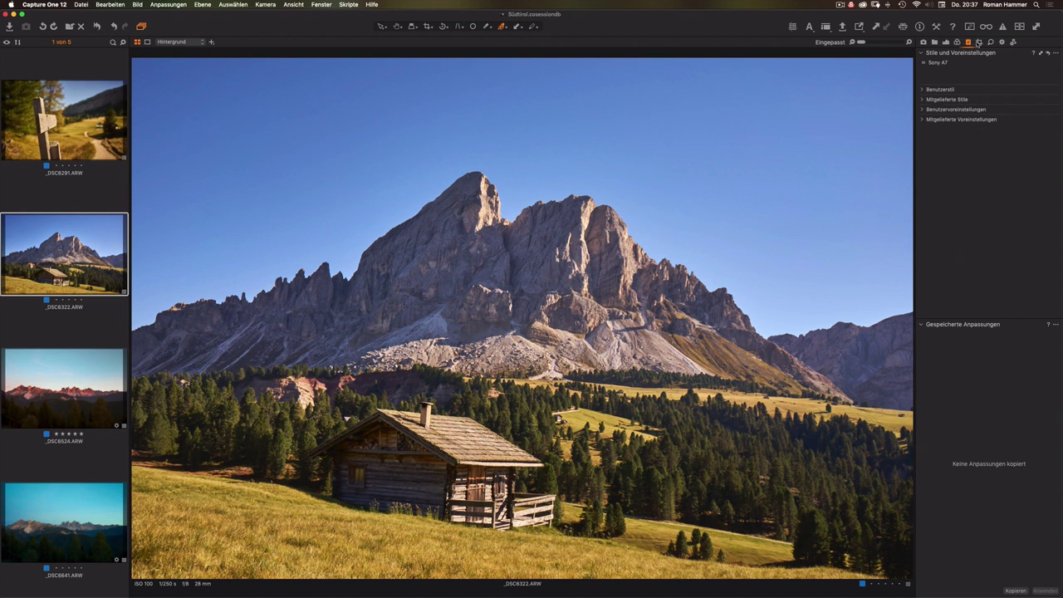
click(979, 42)
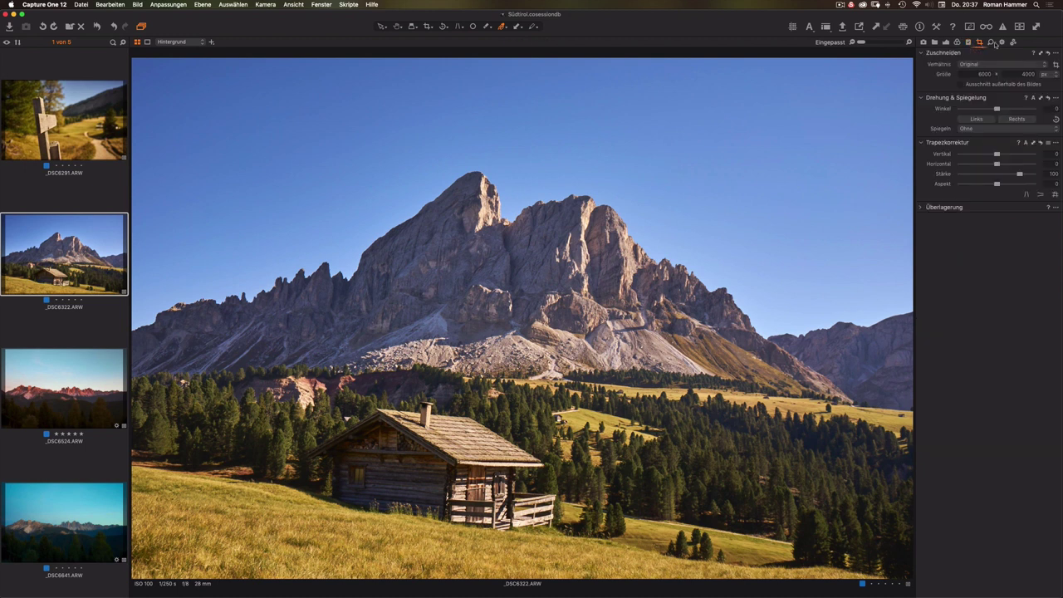
click(989, 42)
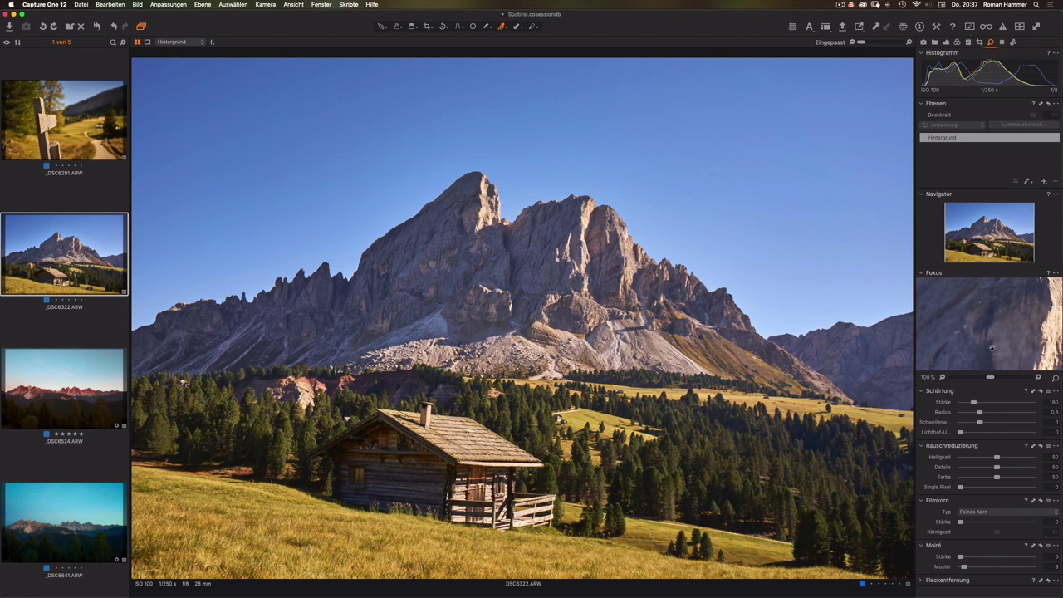
click(1001, 42)
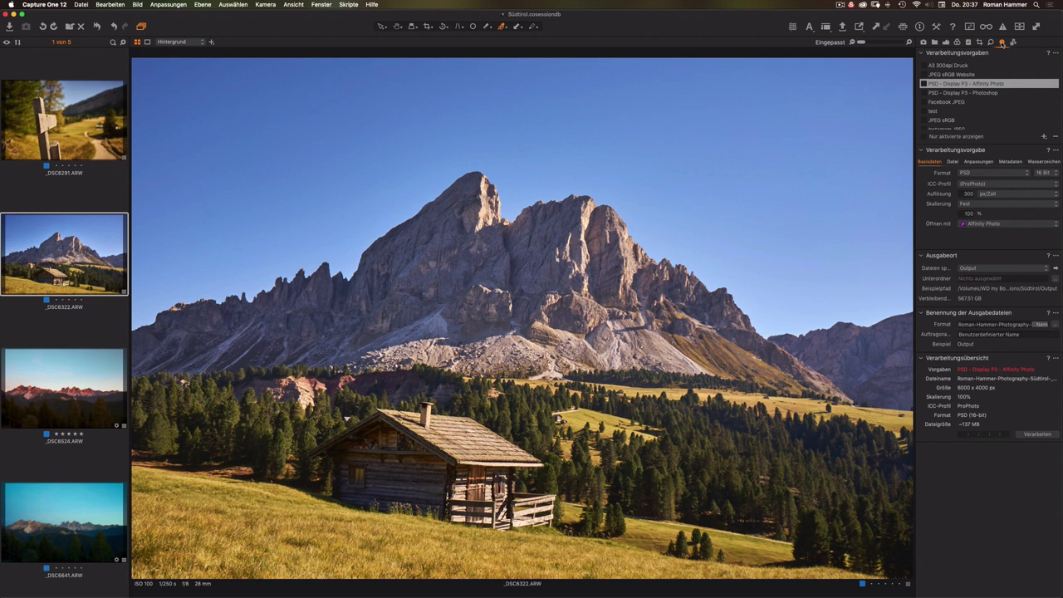
Step: Cancel the Arbeitsumgebung speichern dialog without saving, then show the colour tools tab
click(324, 5)
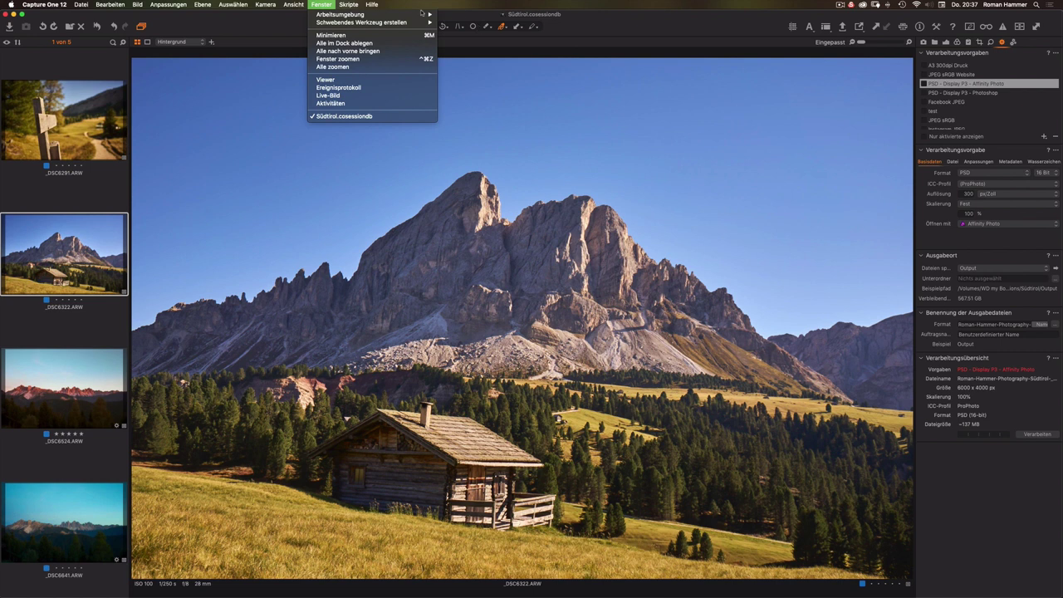
mouse_move(341, 14)
click(470, 16)
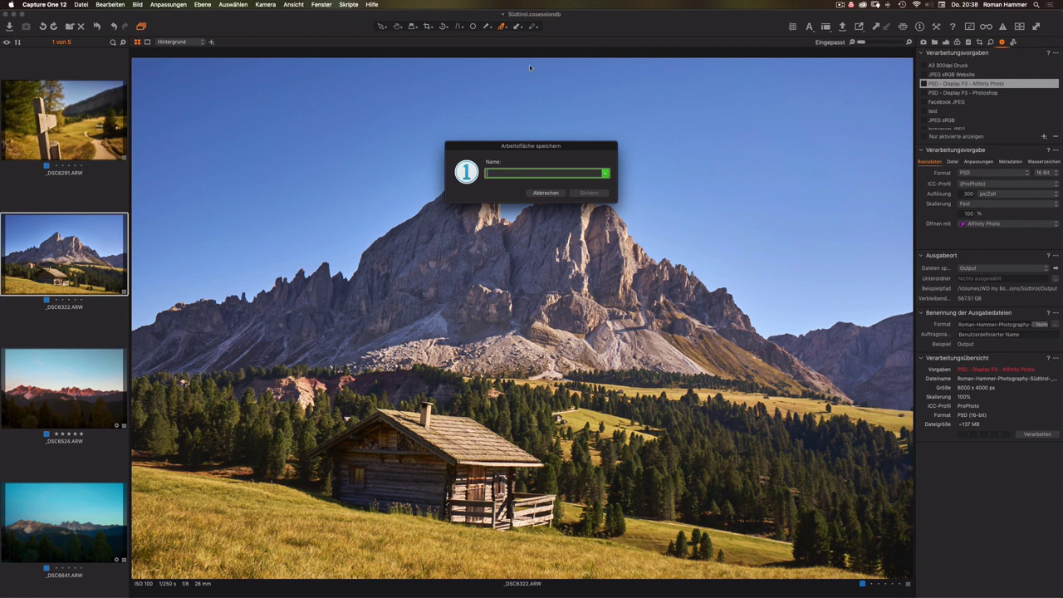
click(545, 192)
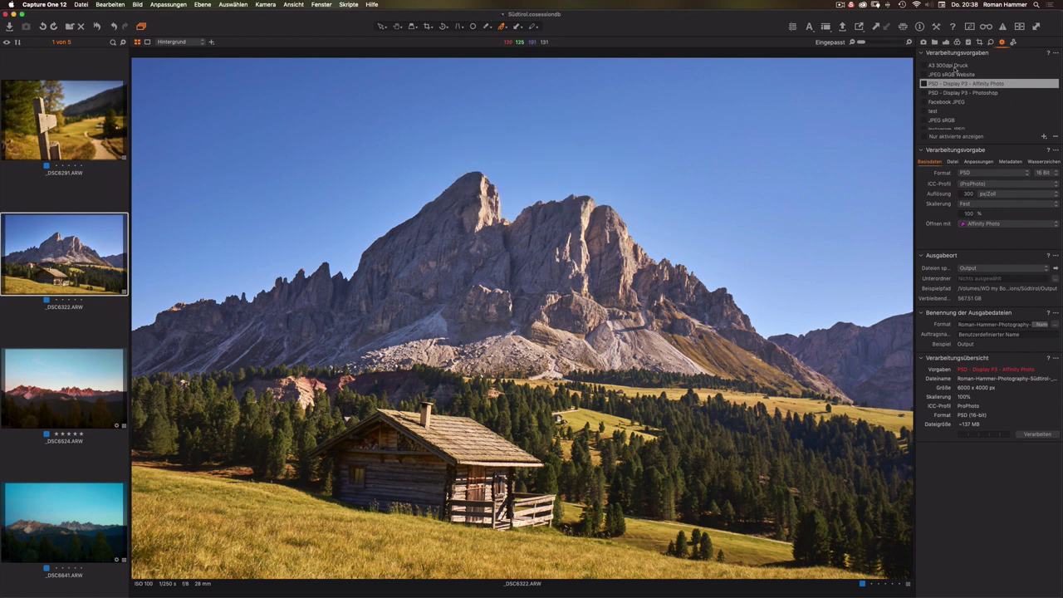
click(956, 41)
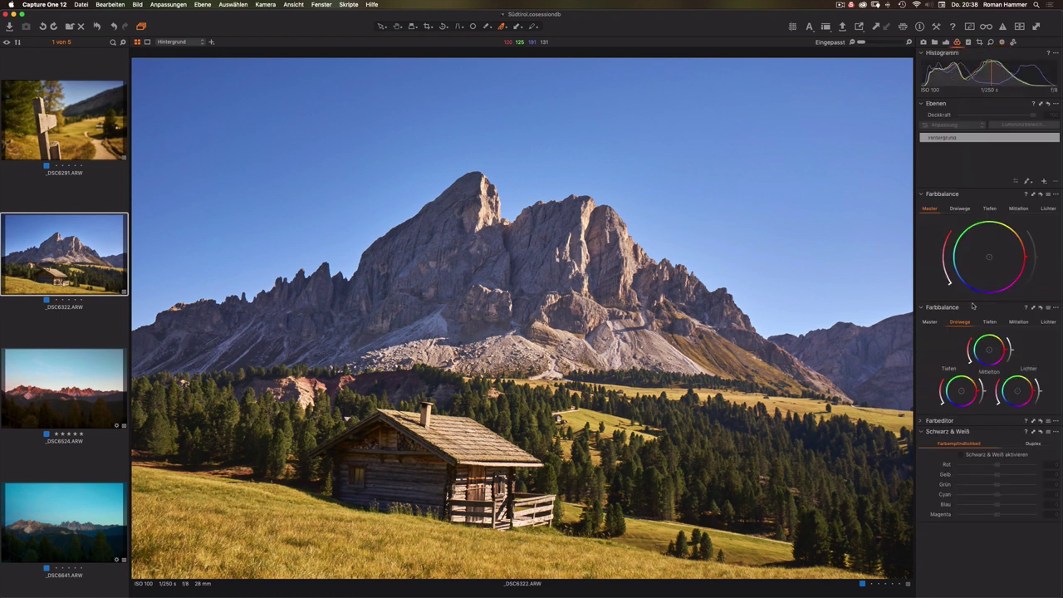
Step: Float both Farbbalance tools and the Farbeditor, then hide the browser and tool panels
drag(944, 194, 187, 146)
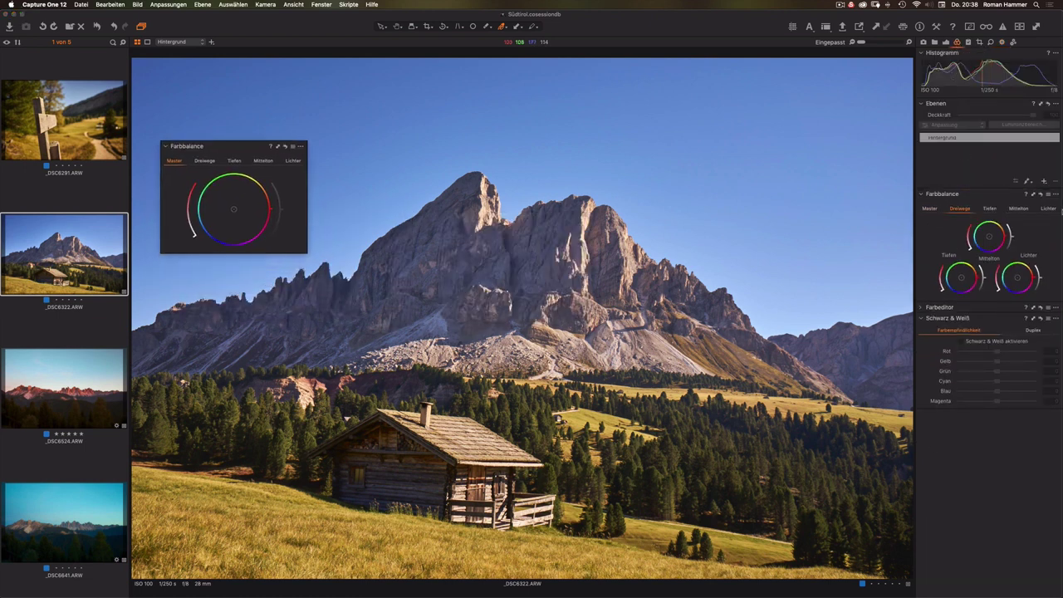
drag(973, 199, 214, 259)
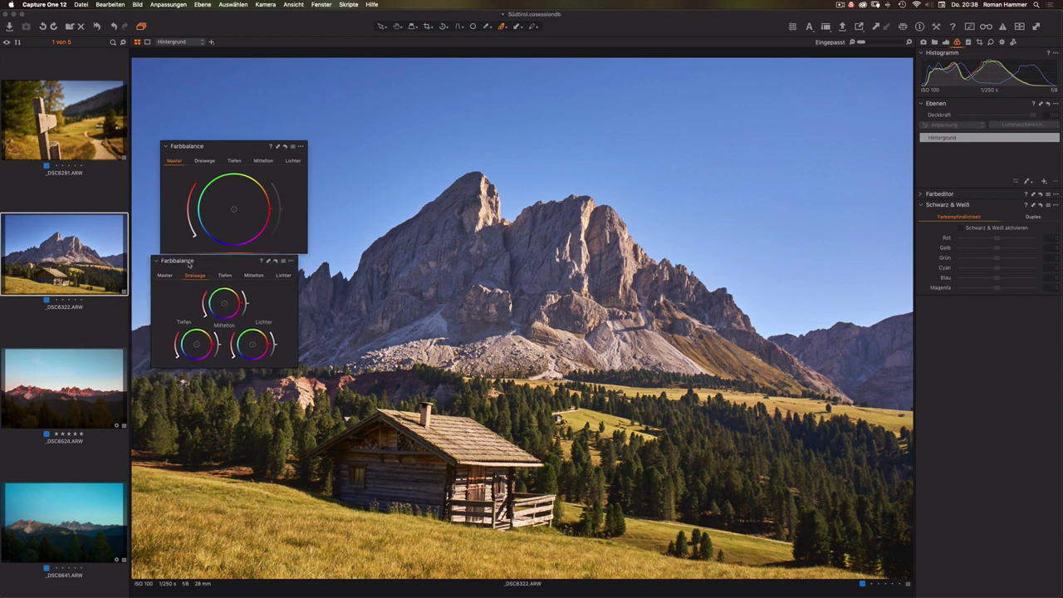
click(933, 196)
drag(934, 194, 757, 130)
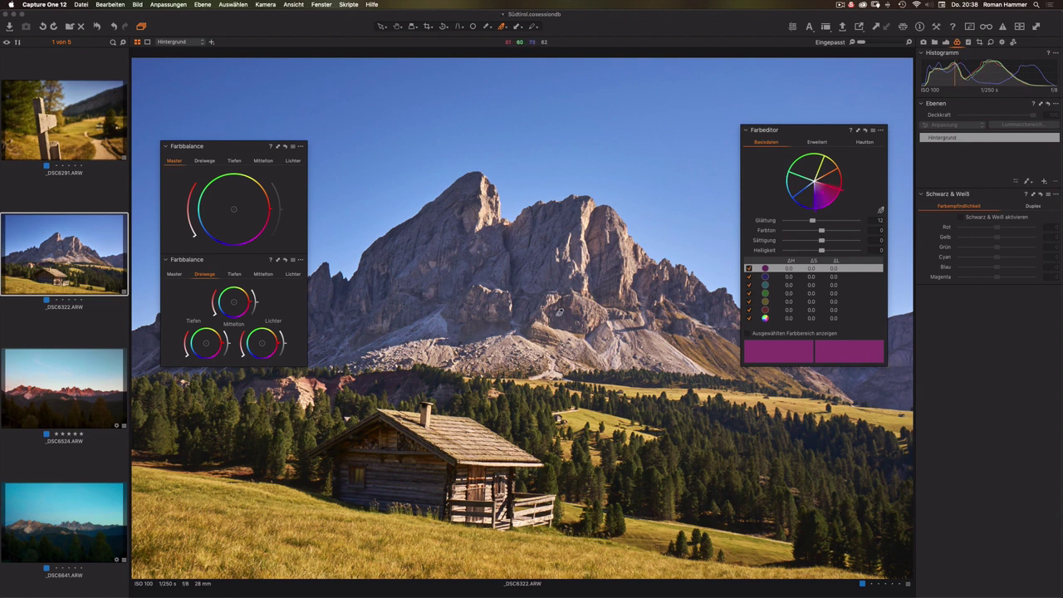
key(super+alt+b)
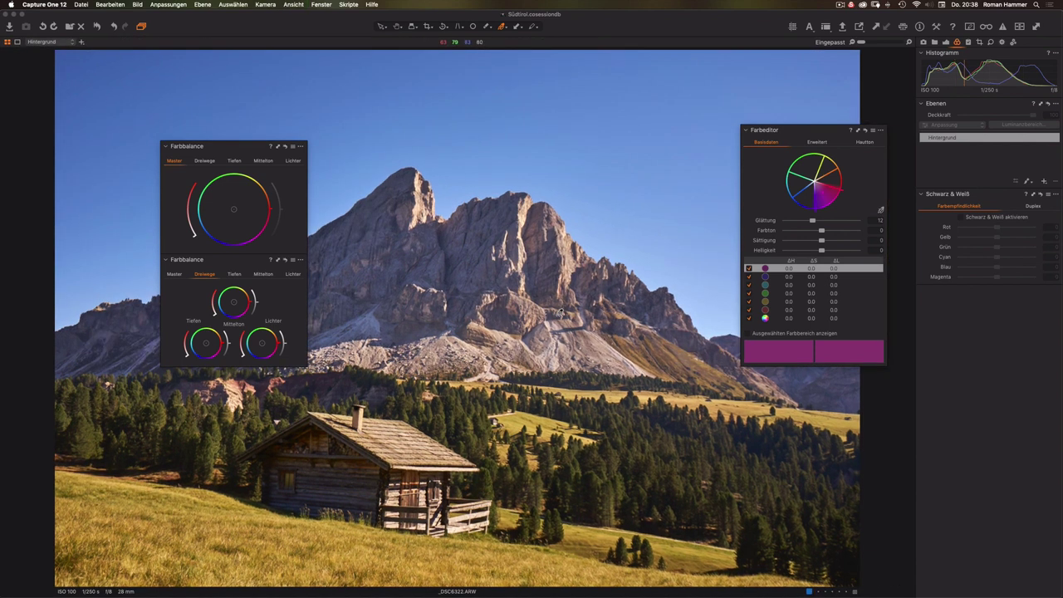
key(super+t)
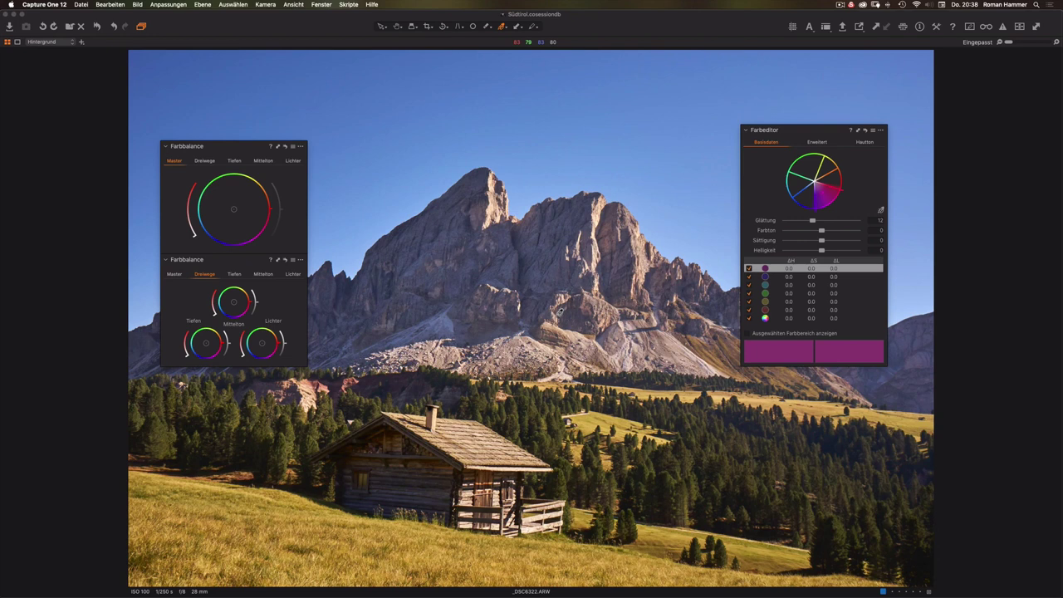
Step: Save the current layout as a workspace named 'Color Grading'
click(321, 5)
mouse_move(366, 14)
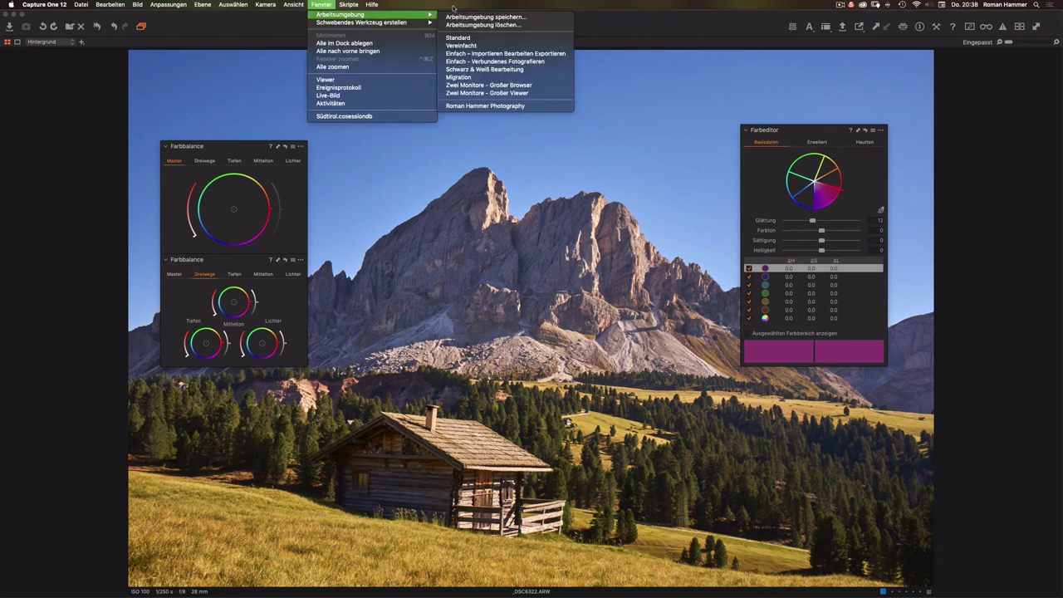
click(462, 16)
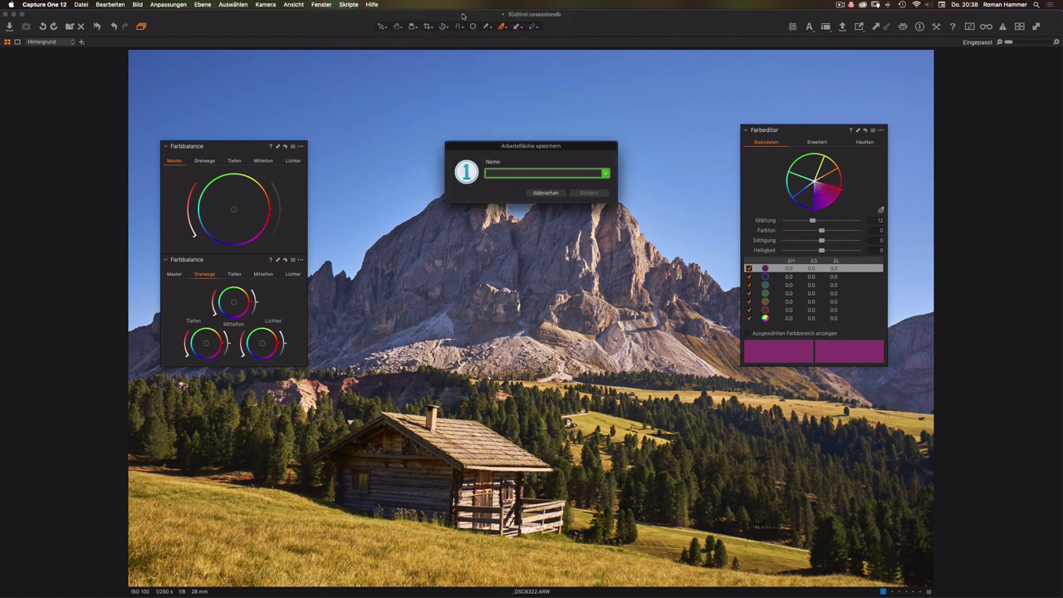
text(Color)
text( Grading)
click(604, 193)
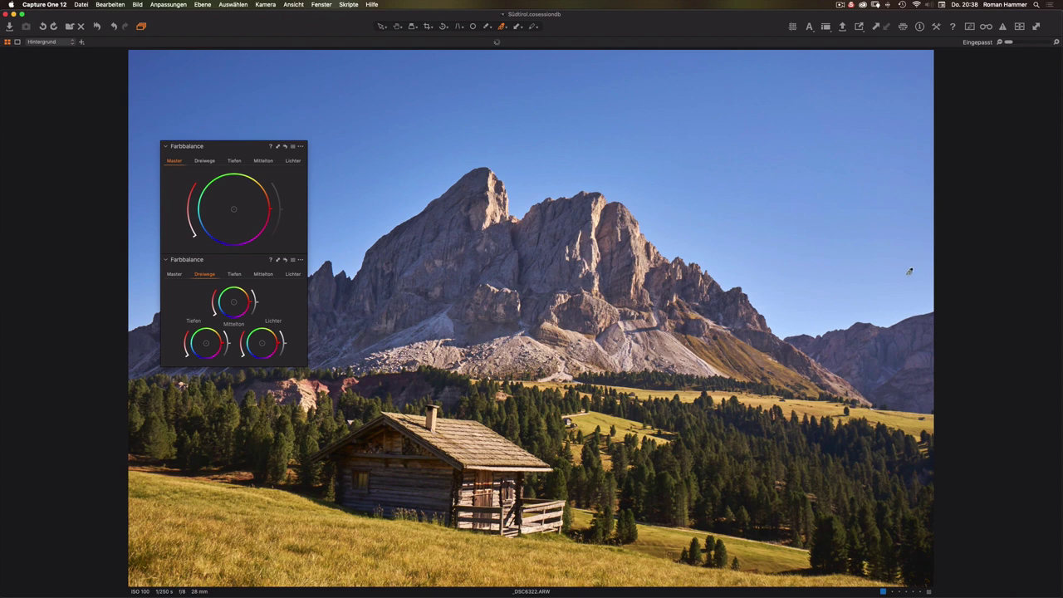
click(316, 5)
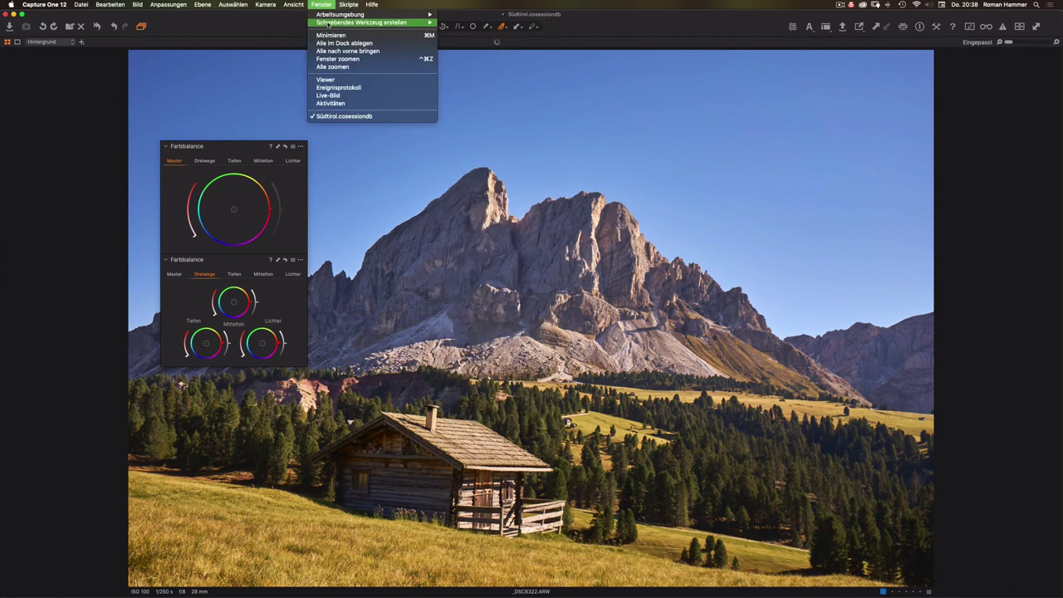
mouse_move(341, 14)
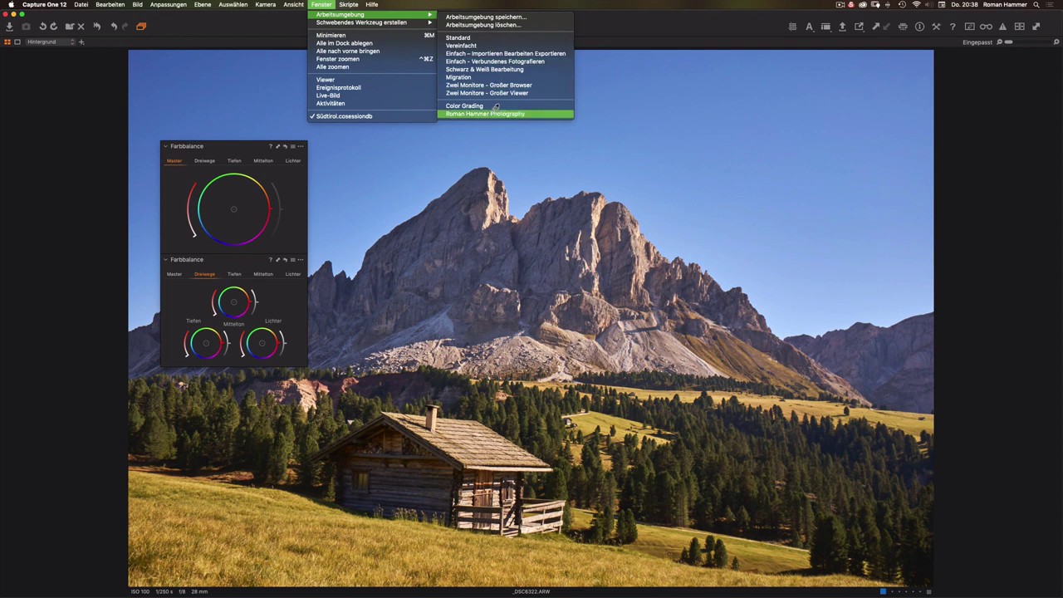
Step: Switch to the photographer's own workspace, then reload the Color Grading workspace
click(494, 112)
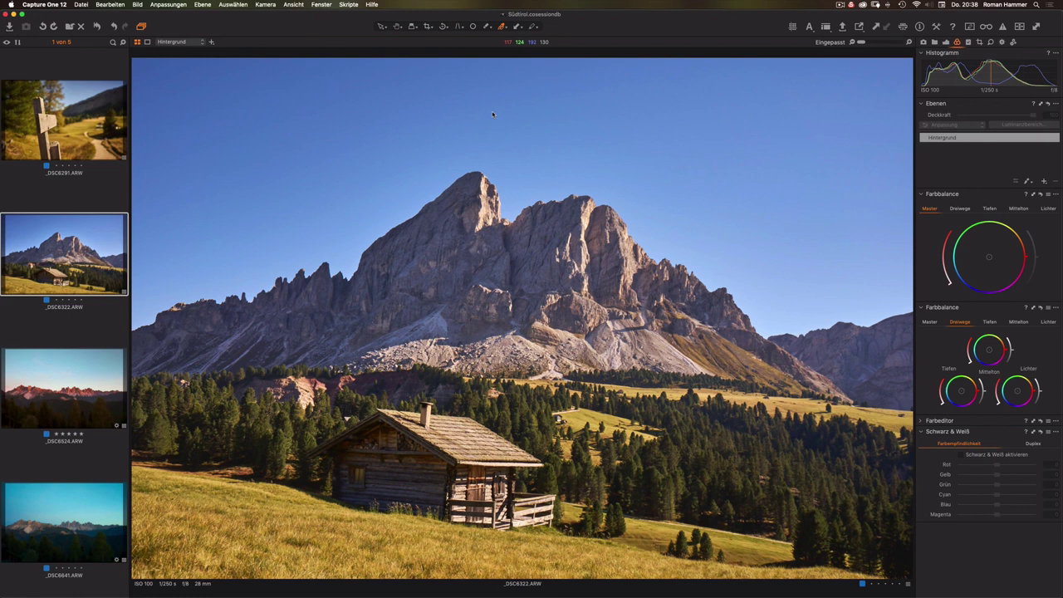
click(321, 4)
mouse_move(370, 14)
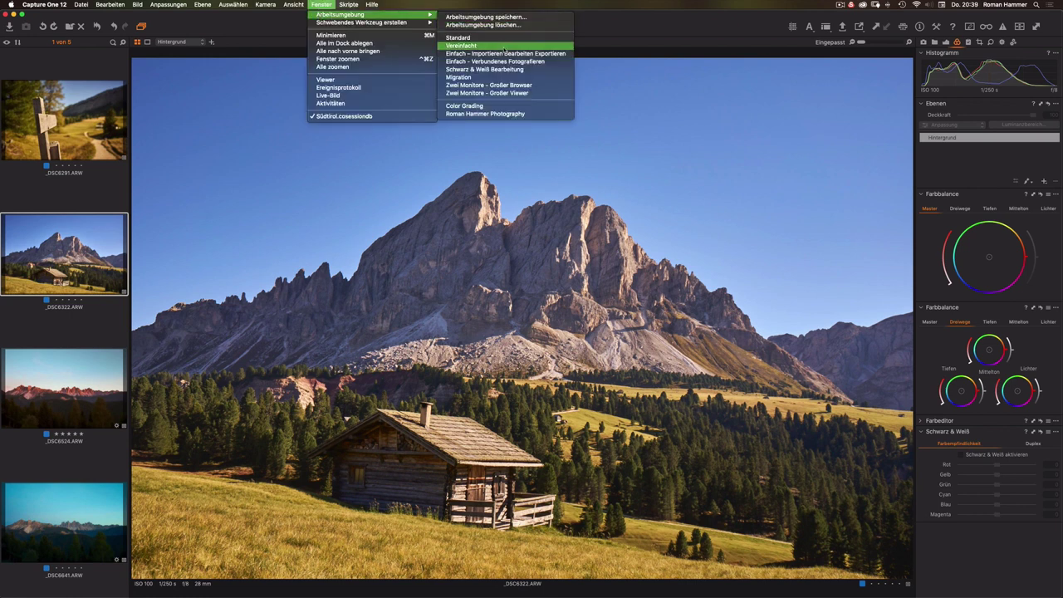
click(493, 105)
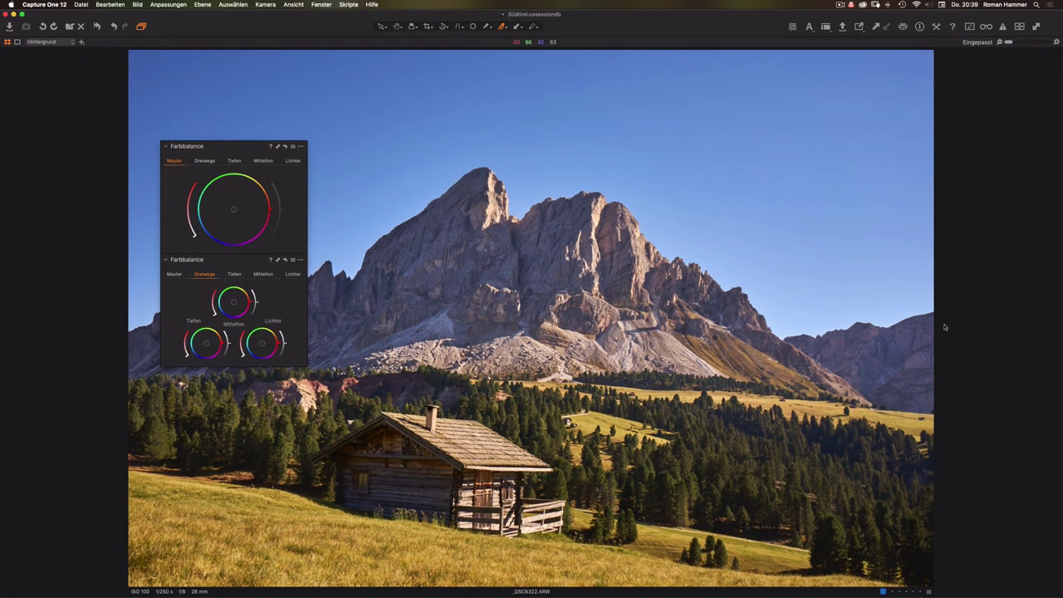
click(324, 5)
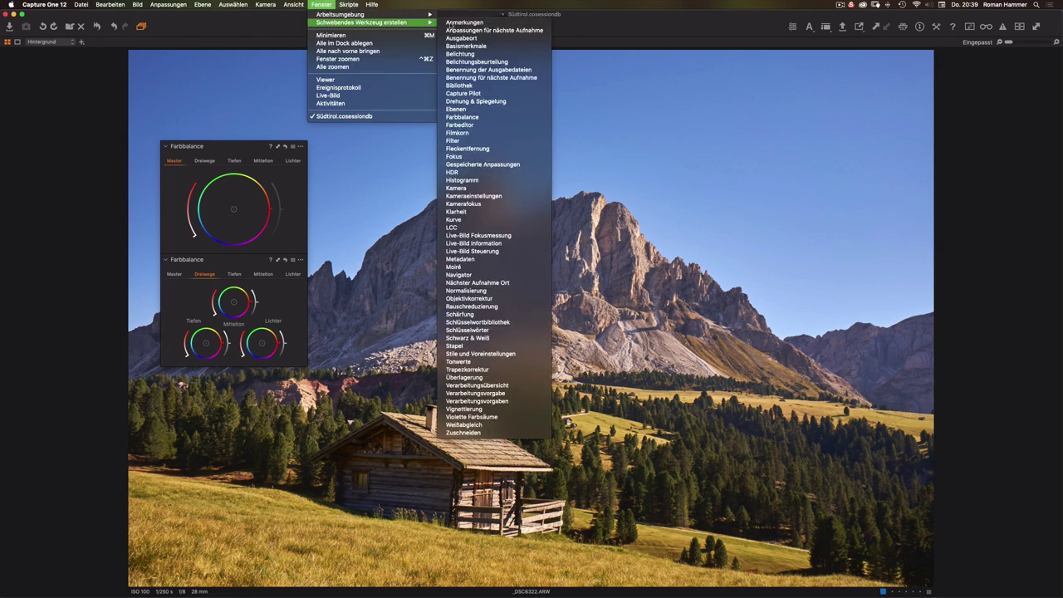
mouse_move(361, 22)
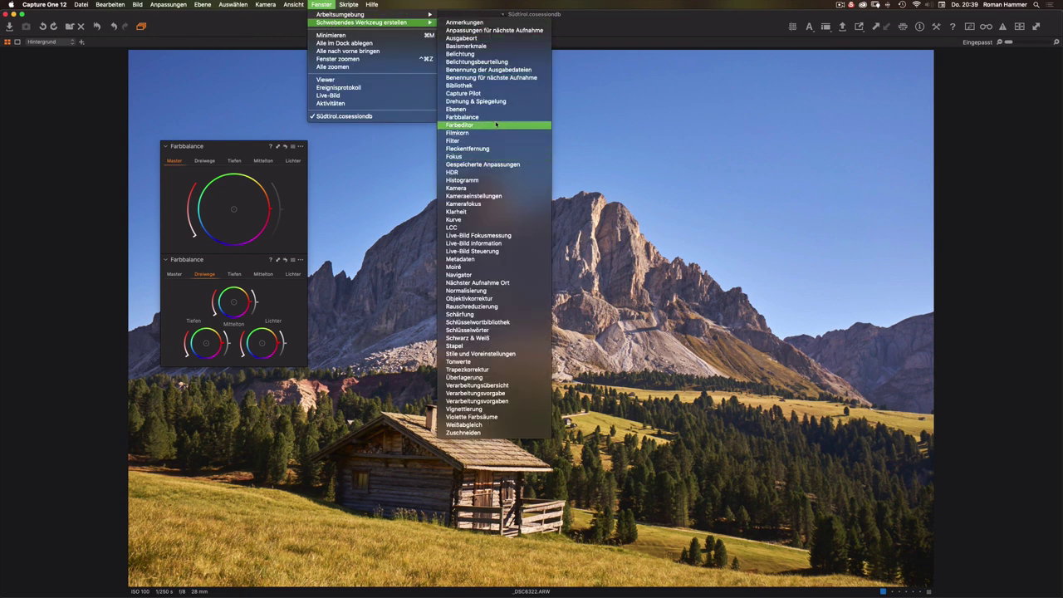
Step: Create a floating Farbeditor and move it right, clear of the mountain peak
click(496, 123)
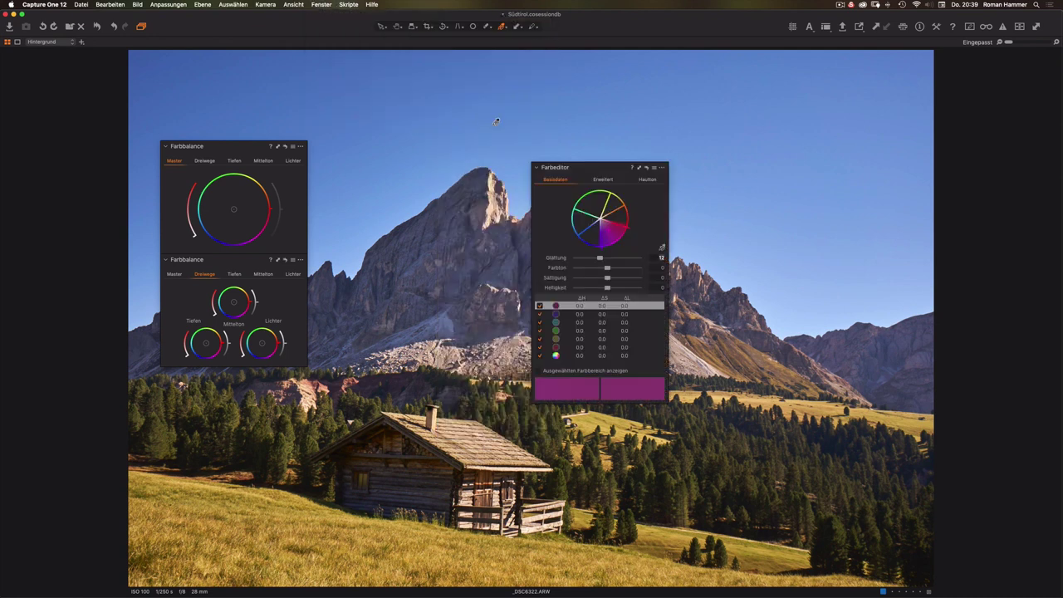
drag(583, 168, 761, 147)
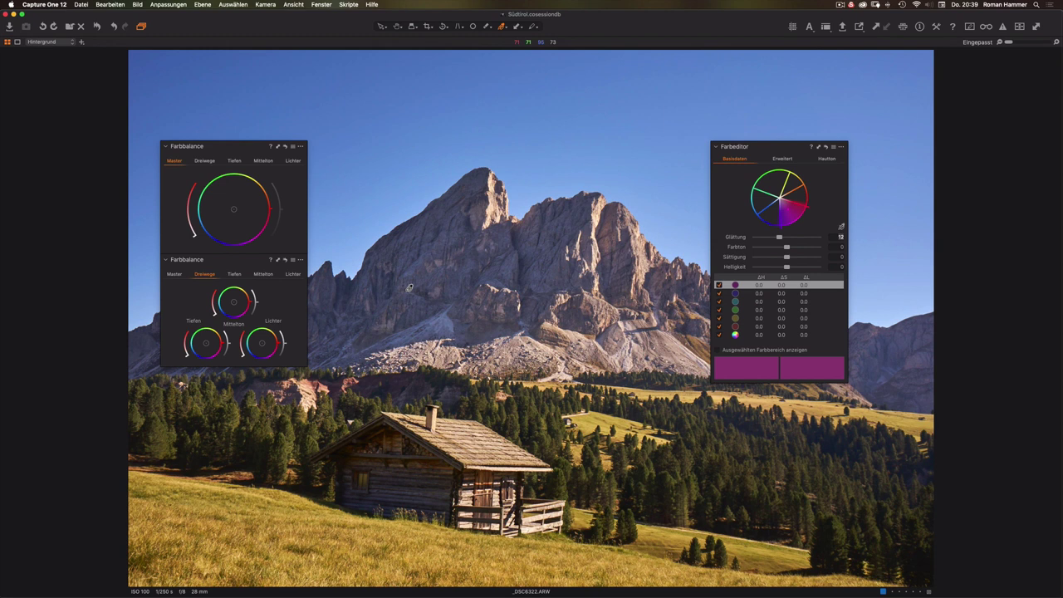
click(840, 4)
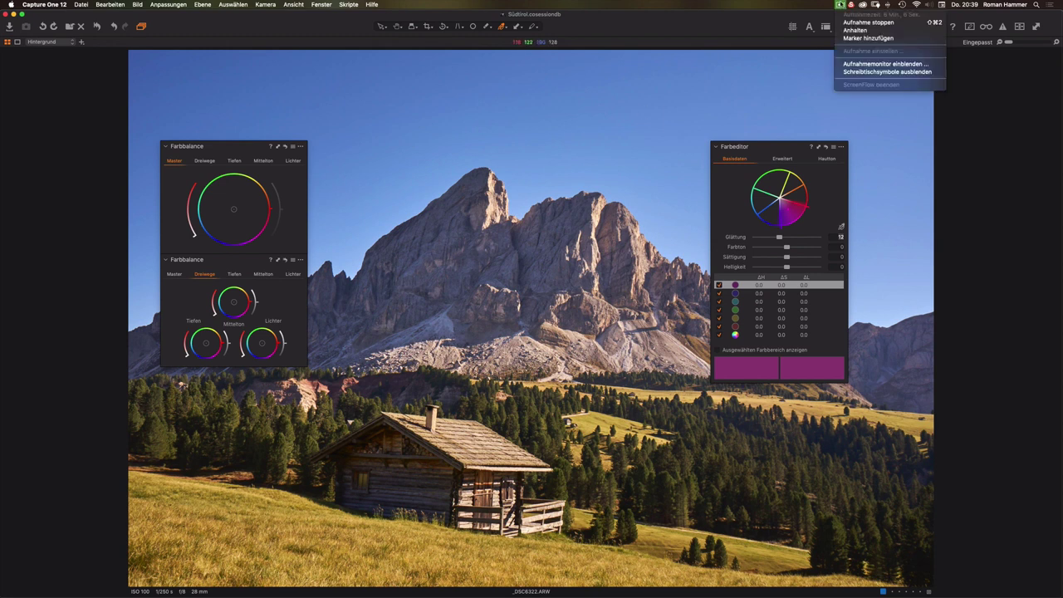